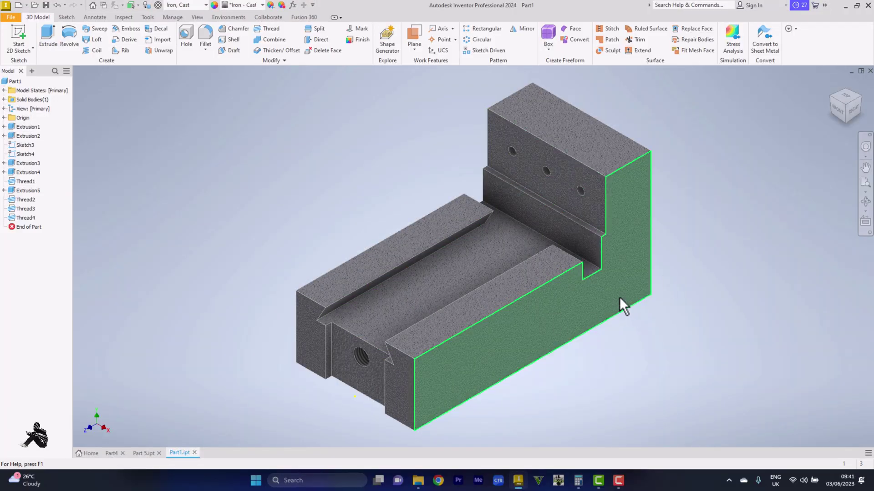
- View the finished Part 5 plate from the front, then switch via Part1 to the blank Part4
{"action": "left_click", "coordinate": [139, 451]}
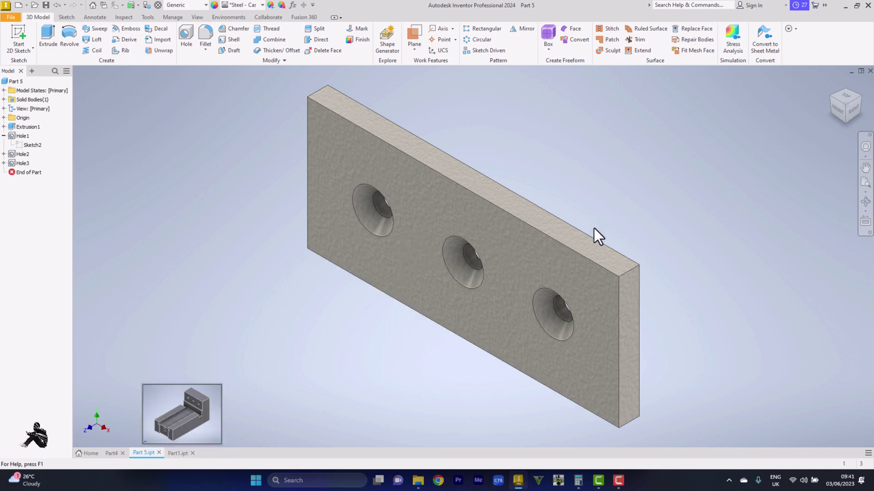
{"action": "mouse_move", "coordinate": [845, 104]}
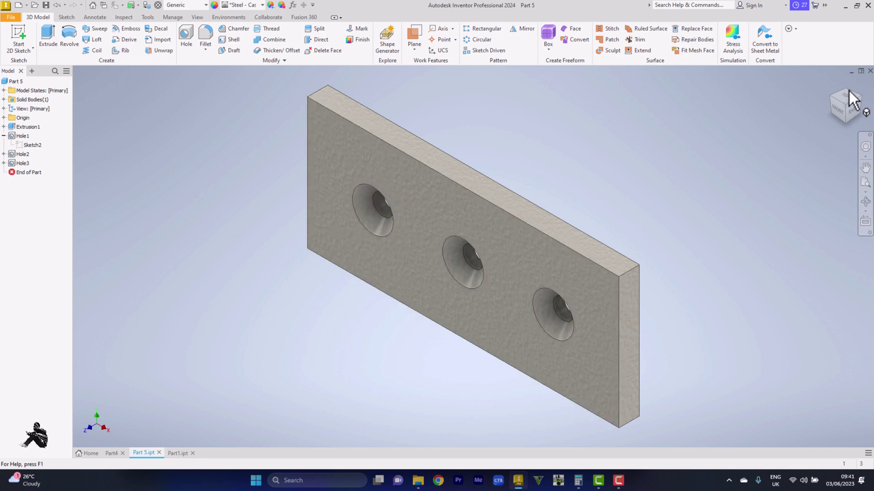
{"action": "left_click", "coordinate": [836, 111]}
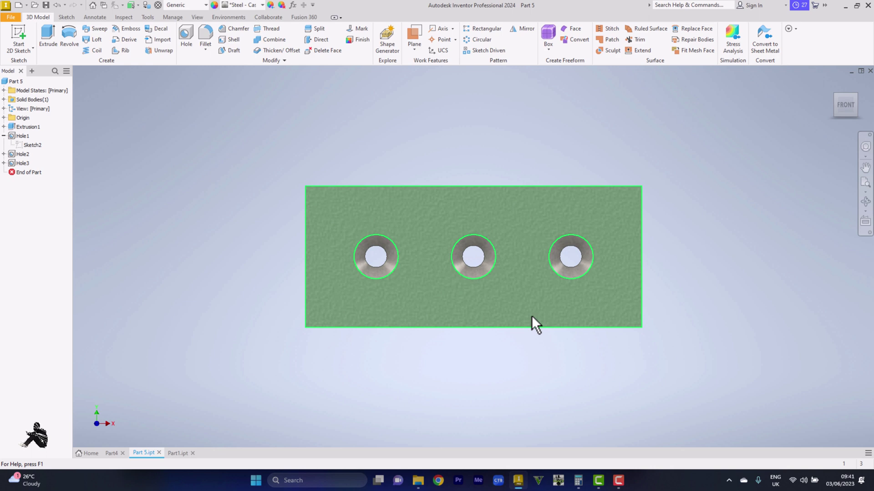
{"action": "left_click", "coordinate": [175, 454]}
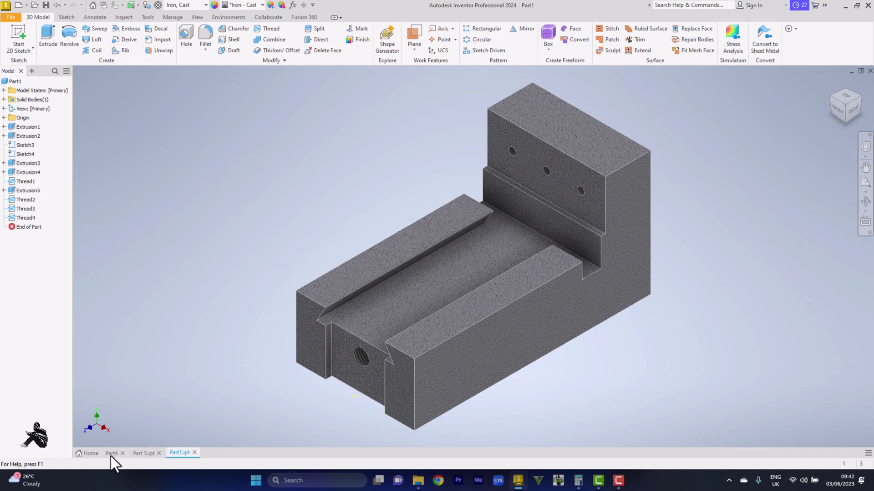
{"action": "key", "text": "ctrl+Tab"}
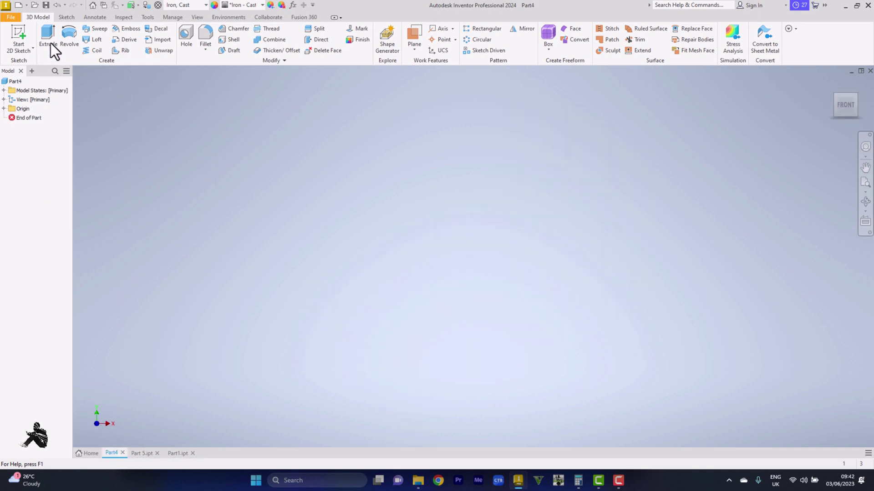
- On the XY plane, sketch a centre-point rectangle 76 mm wide and 32 mm high at the origin
{"action": "left_click", "coordinate": [19, 28]}
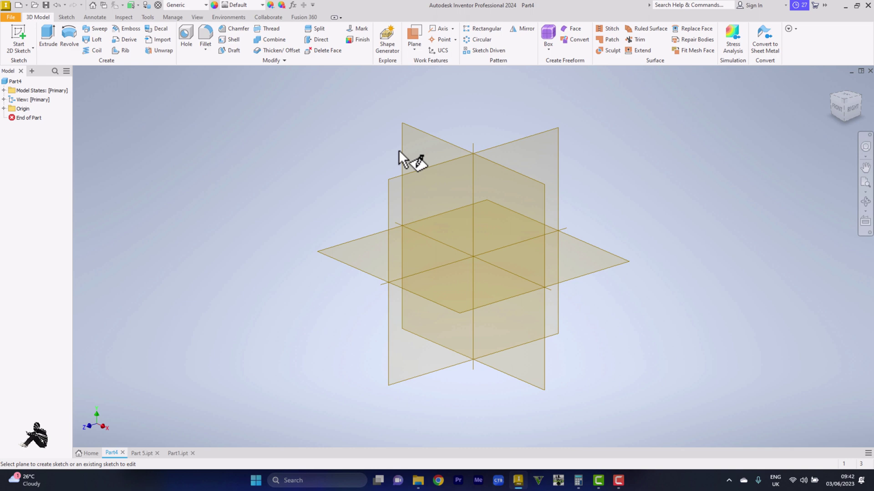
{"action": "left_click", "coordinate": [429, 156]}
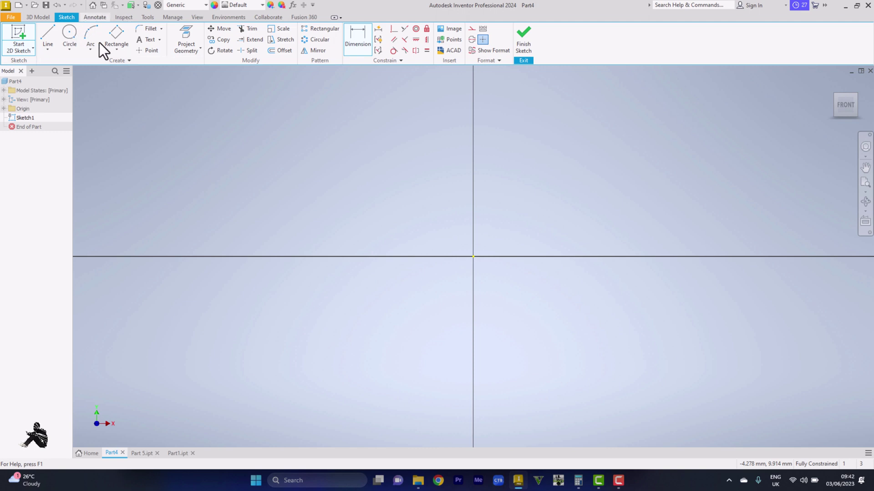
{"action": "left_click", "coordinate": [118, 50]}
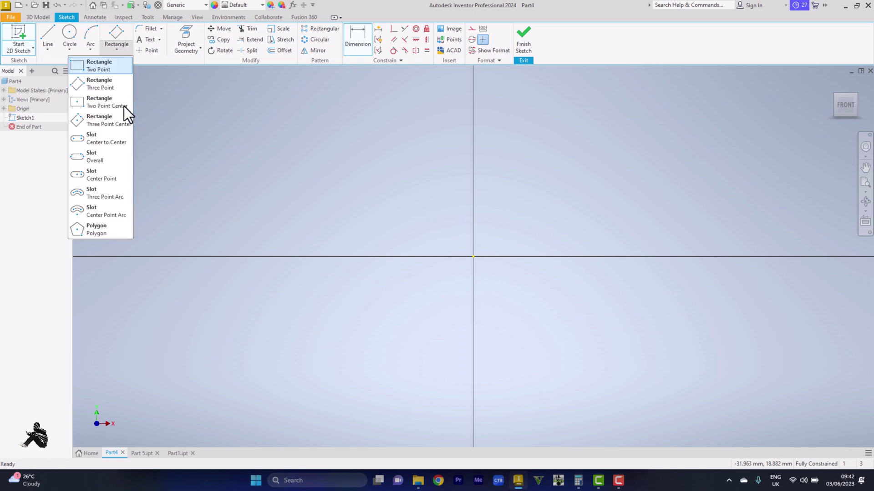
{"action": "left_click", "coordinate": [109, 106]}
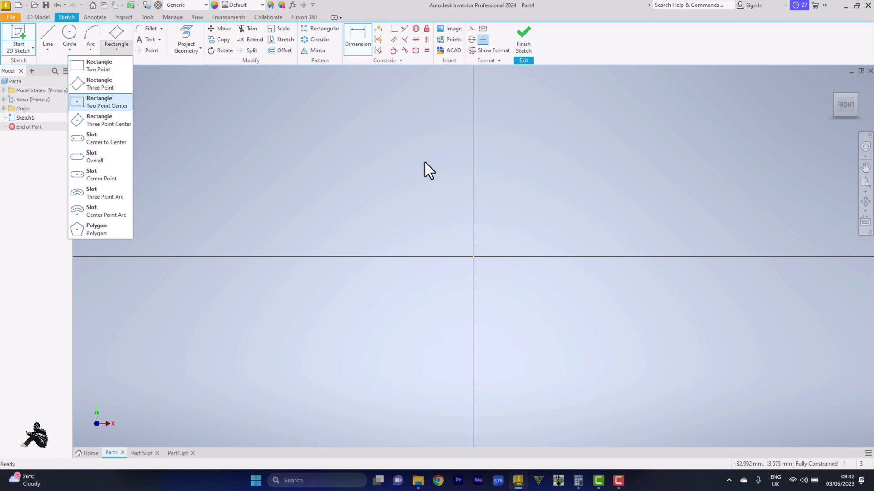
{"action": "left_click", "coordinate": [474, 256]}
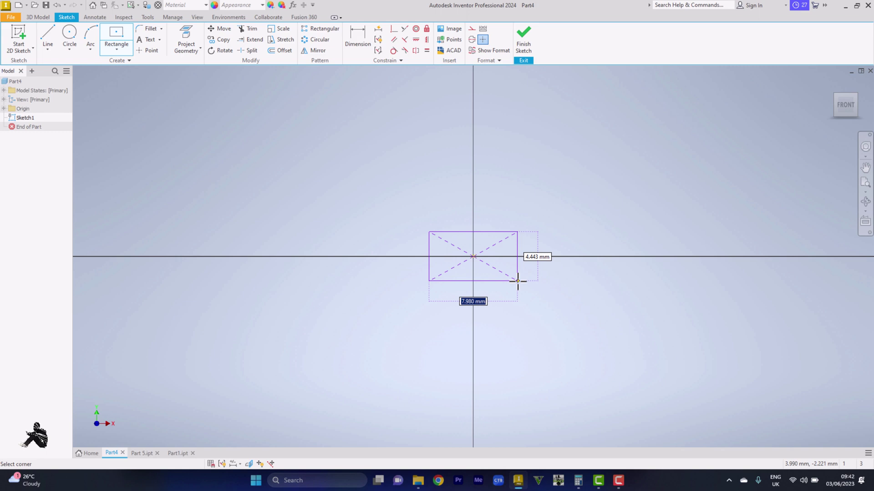
{"action": "type", "text": "76"}
{"action": "key", "text": "Tab"}
{"action": "key", "text": "Tab"}
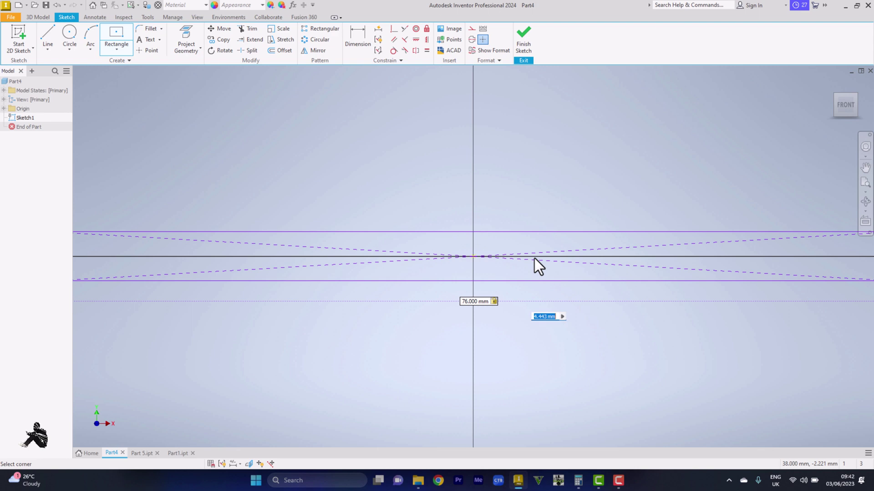
{"action": "type", "text": "32"}
{"action": "key", "text": "Tab"}
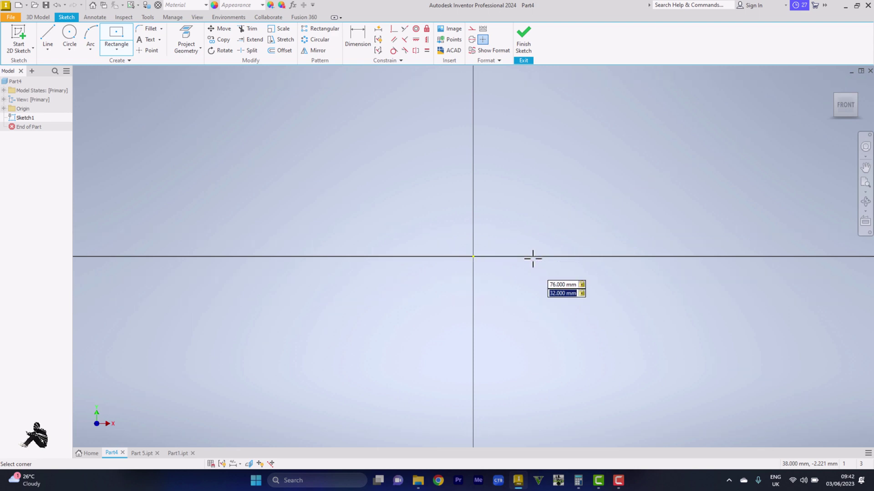
{"action": "key", "text": "Return"}
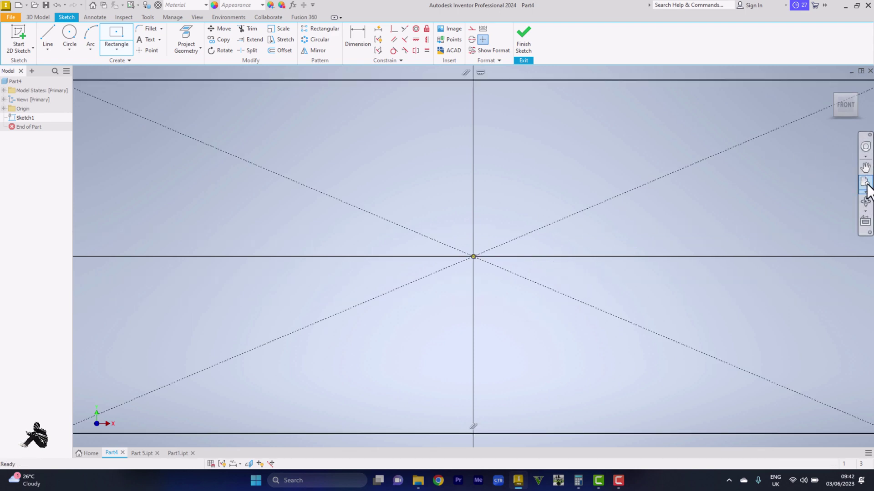
{"action": "left_click", "coordinate": [866, 183]}
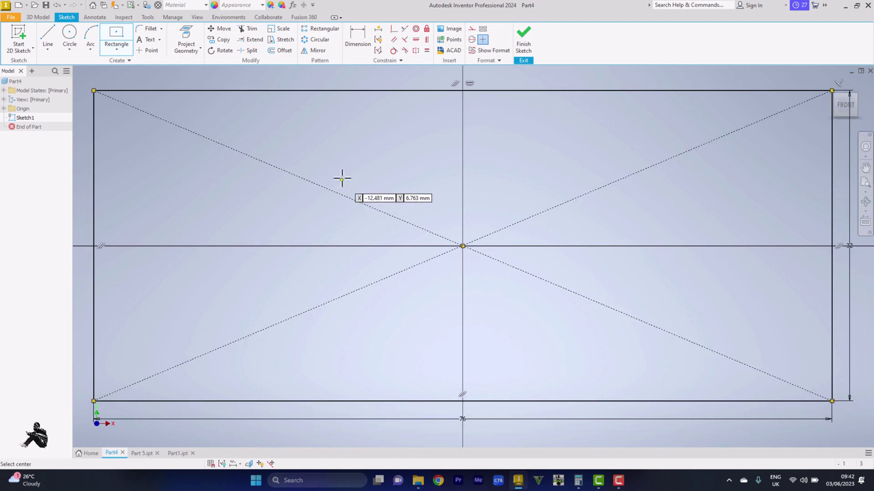
{"action": "scroll", "coordinate": [417, 203], "scroll_direction": "down", "scroll_amount": 4}
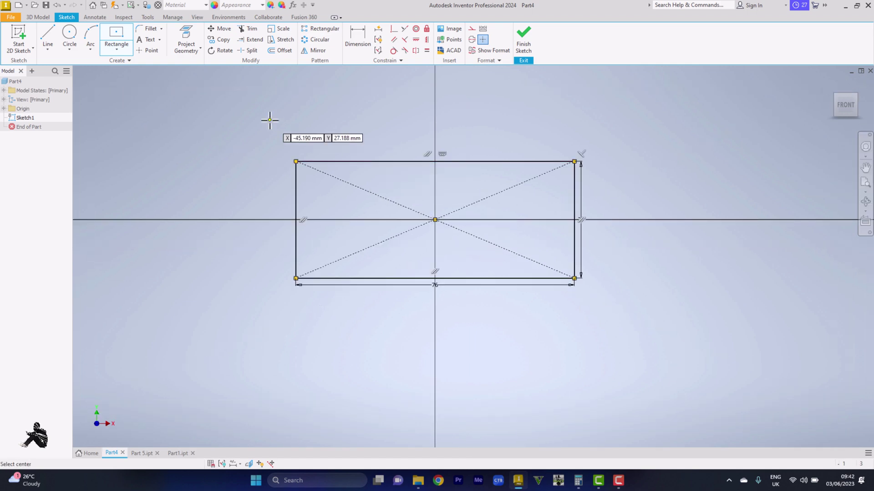
{"action": "right_click", "coordinate": [289, 122]}
- Draw a short vertical line above the rectangle's centre
{"action": "left_click", "coordinate": [308, 123]}
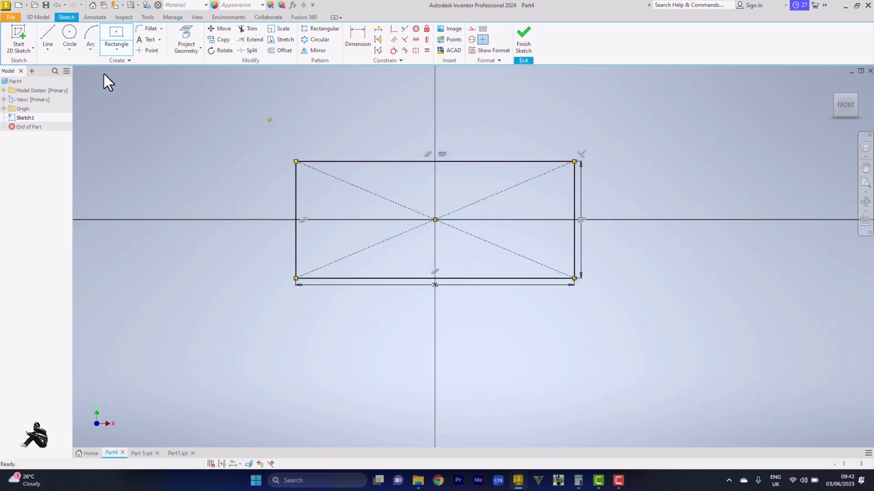
{"action": "left_click", "coordinate": [49, 38]}
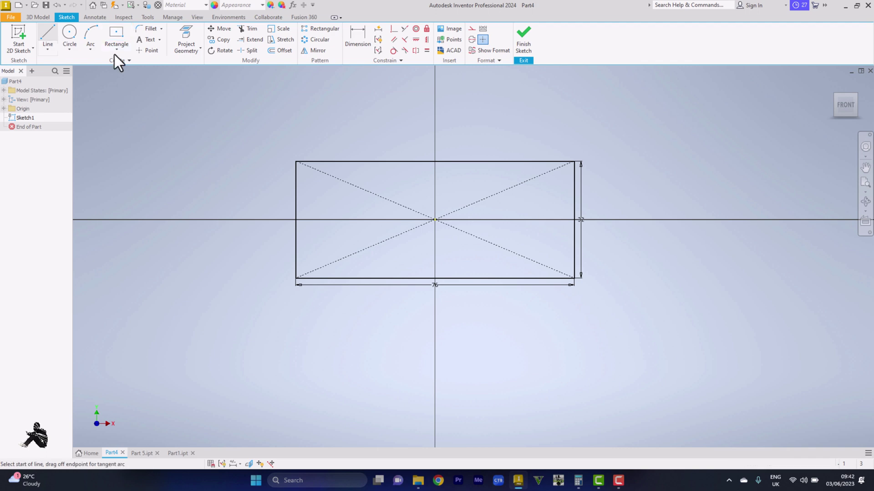
{"action": "left_click", "coordinate": [435, 114]}
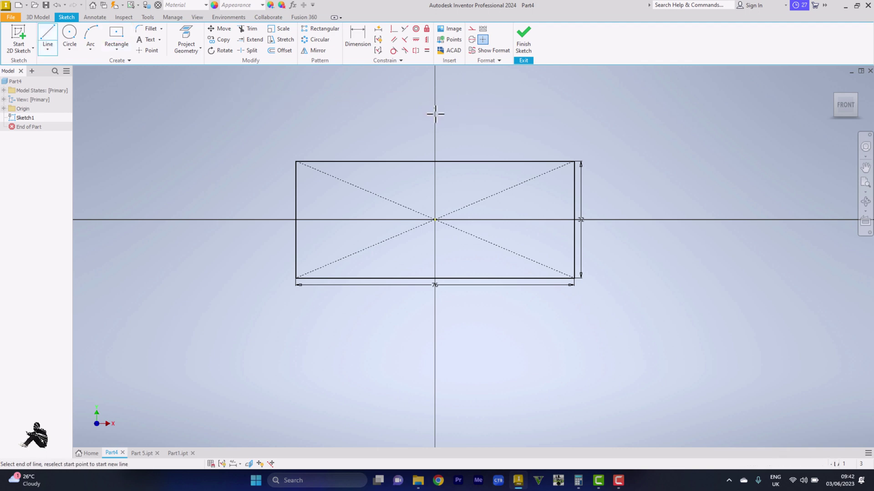
{"action": "left_click", "coordinate": [435, 139]}
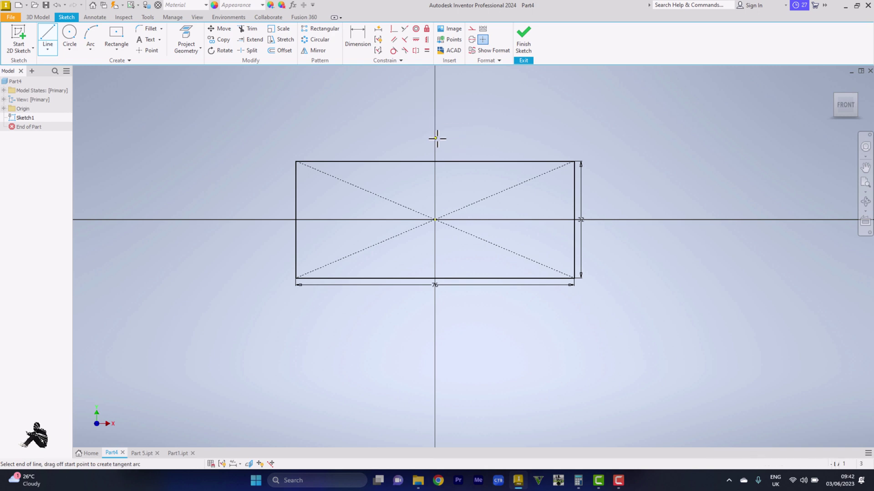
{"action": "right_click", "coordinate": [483, 128]}
{"action": "left_click", "coordinate": [508, 128]}
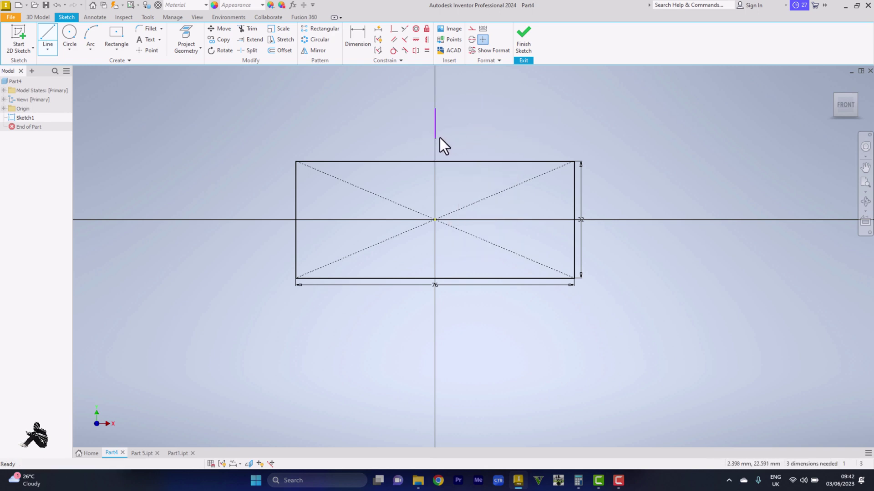
{"action": "scroll", "coordinate": [439, 137], "scroll_direction": "down", "scroll_amount": 3}
{"action": "scroll", "coordinate": [440, 136], "scroll_direction": "up", "scroll_amount": 2}
{"action": "scroll", "coordinate": [440, 136], "scroll_direction": "up", "scroll_amount": 2}
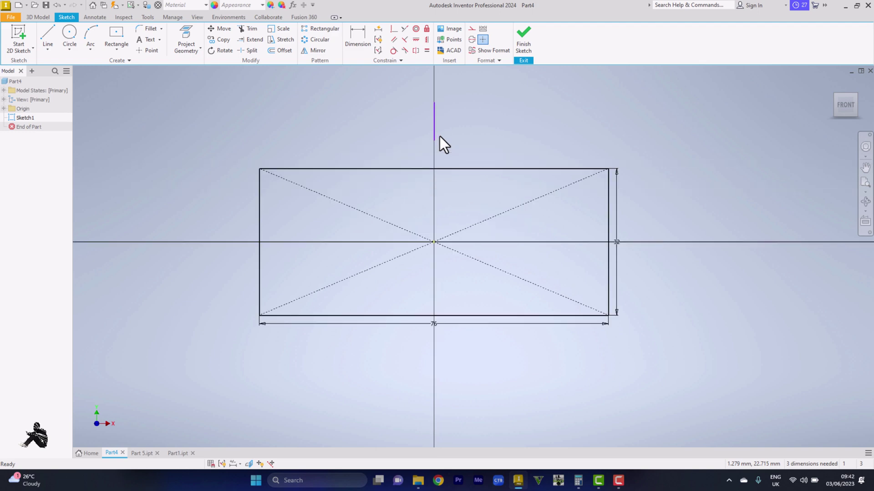
{"action": "scroll", "coordinate": [440, 137], "scroll_direction": "up", "scroll_amount": 2}
{"action": "scroll", "coordinate": [440, 136], "scroll_direction": "down", "scroll_amount": 3}
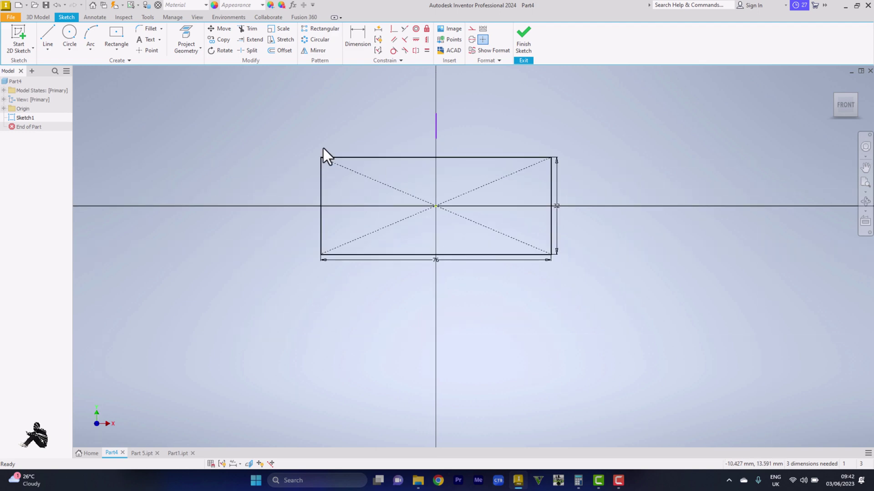
- Delete both diagonal construction lines of the rectangle
{"action": "right_click", "coordinate": [369, 176]}
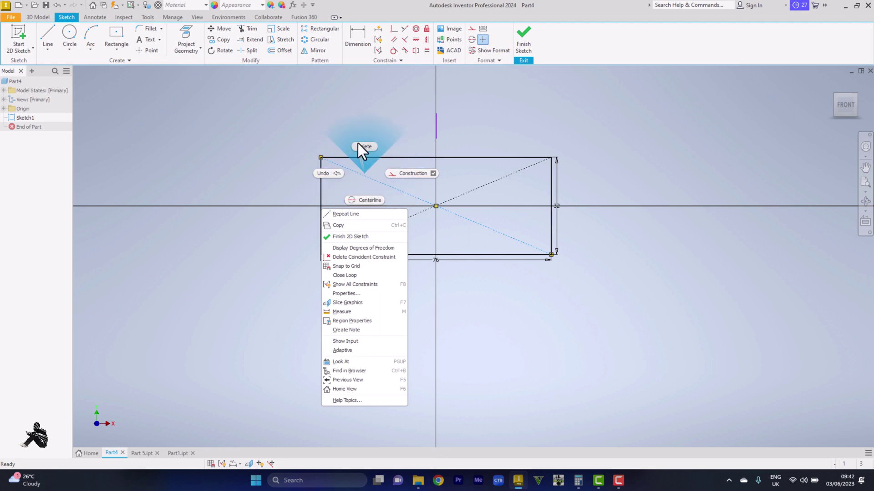
{"action": "left_click", "coordinate": [394, 180]}
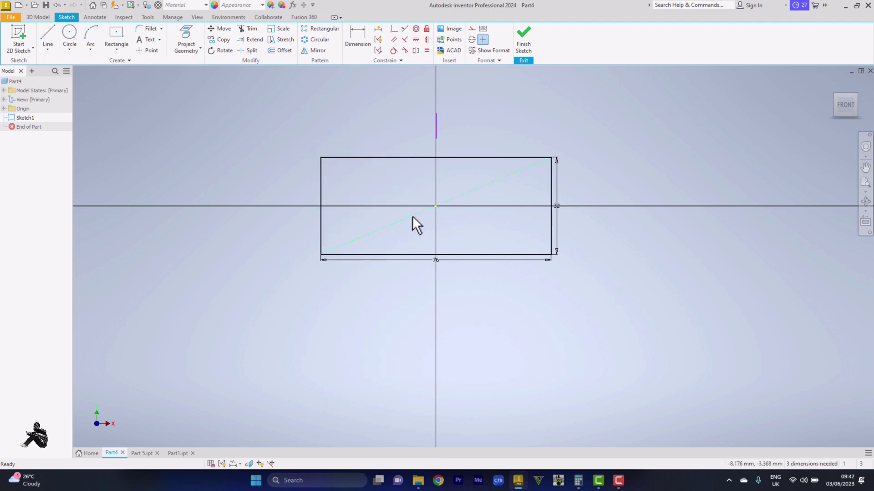
{"action": "right_click", "coordinate": [413, 216]}
{"action": "left_click", "coordinate": [412, 190]}
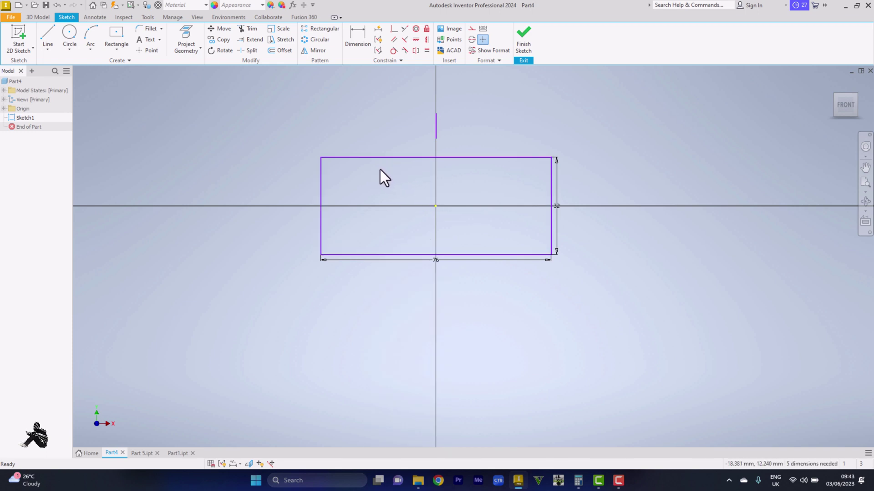
- Place three 5 mm centre-point circles on the horizontal axis: at the origin, left and right
{"action": "left_click", "coordinate": [71, 32]}
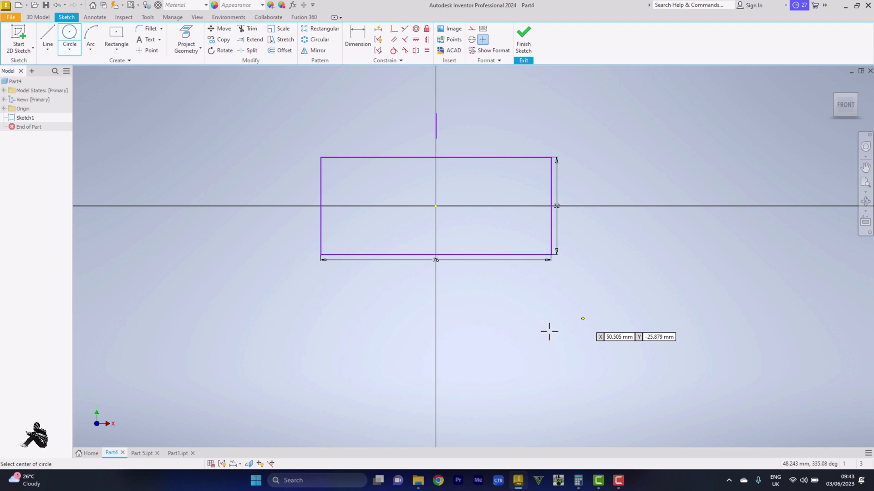
{"action": "left_click", "coordinate": [435, 206]}
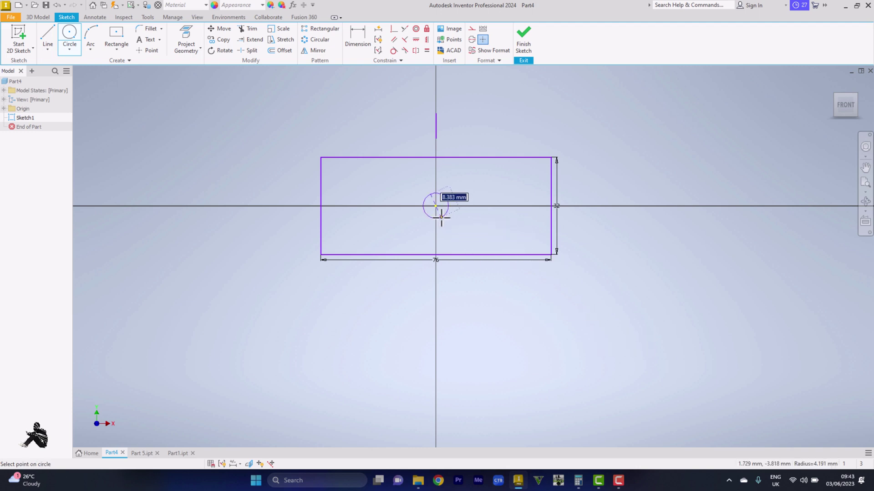
{"action": "type", "text": "5"}
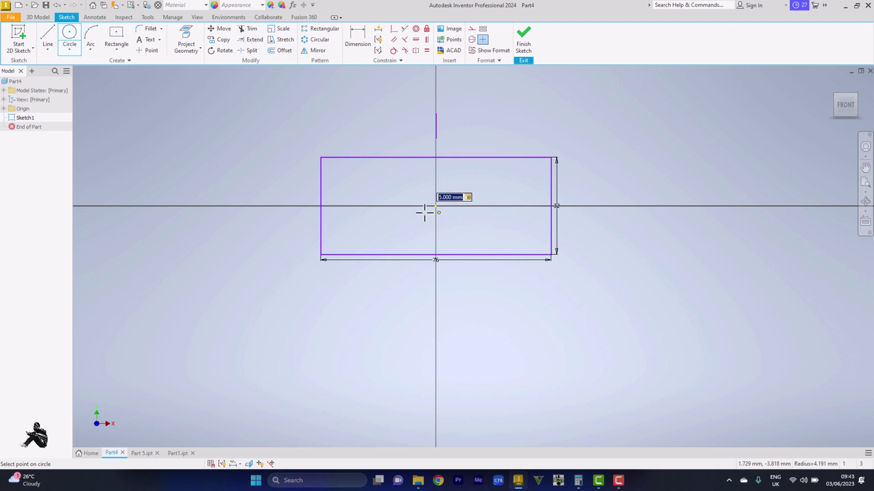
{"action": "key", "text": "Return"}
{"action": "left_click", "coordinate": [381, 205]}
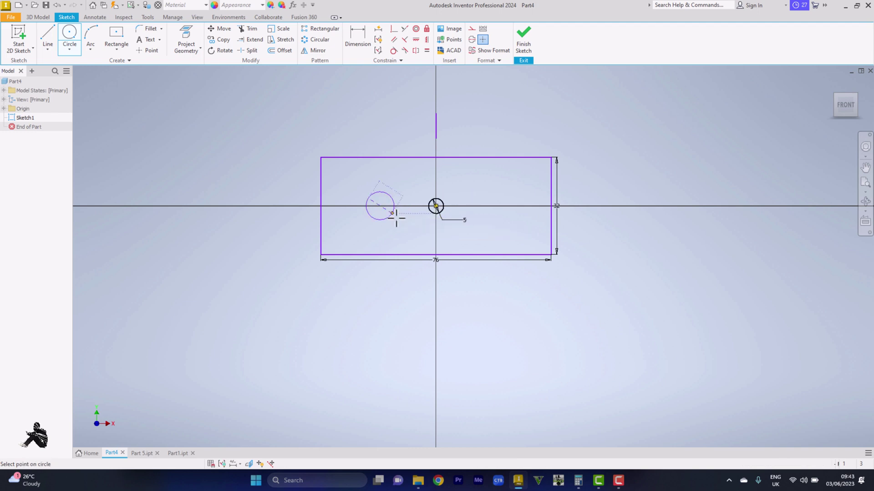
{"action": "type", "text": "5"}
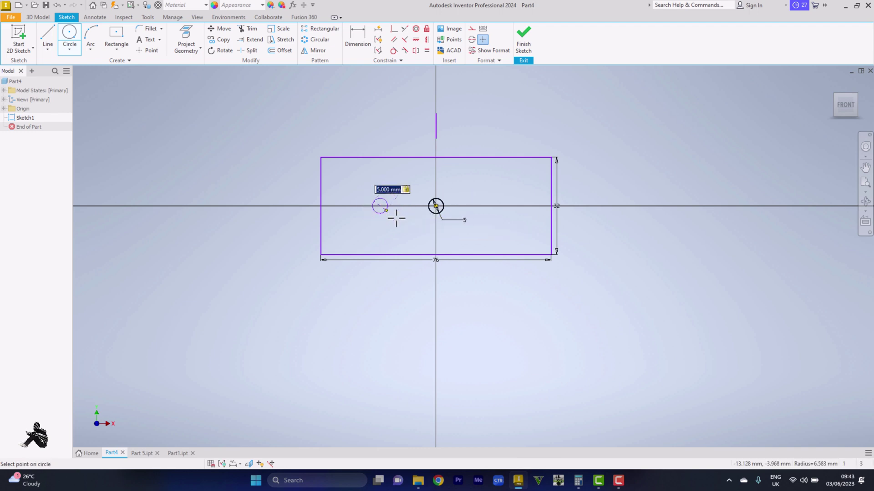
{"action": "key", "text": "Return"}
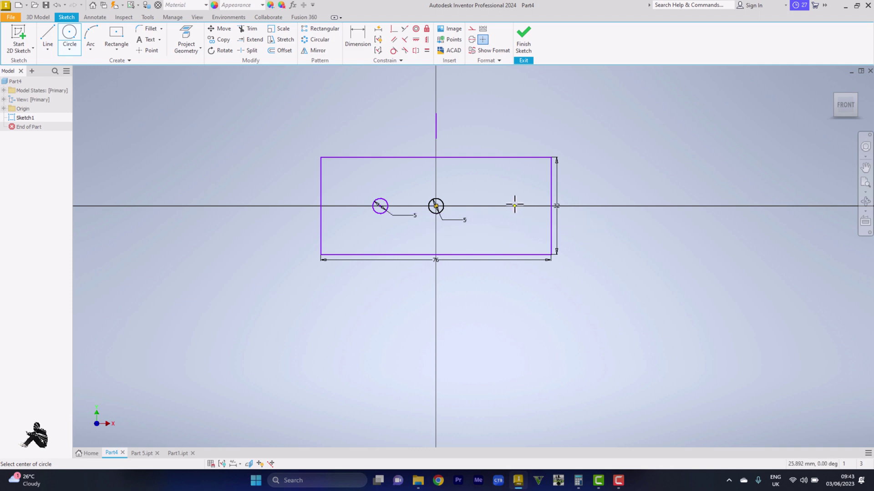
{"action": "left_click", "coordinate": [514, 205]}
{"action": "type", "text": "5"}
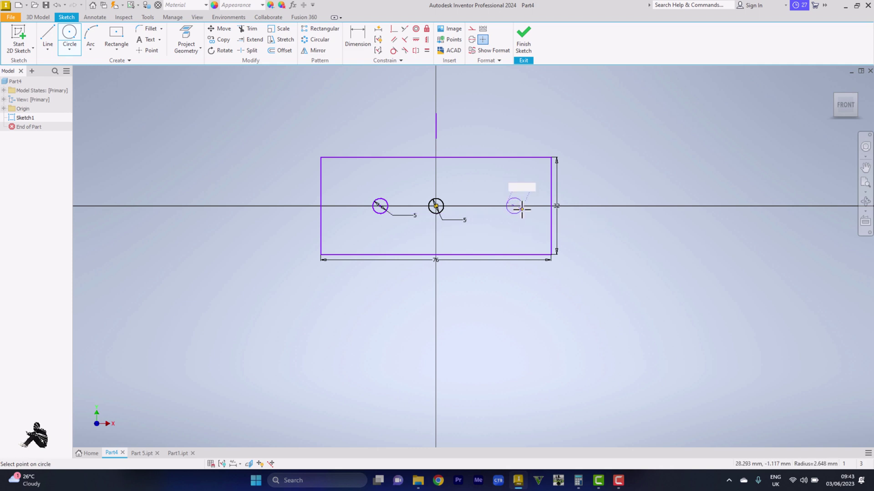
{"action": "key", "text": "Return"}
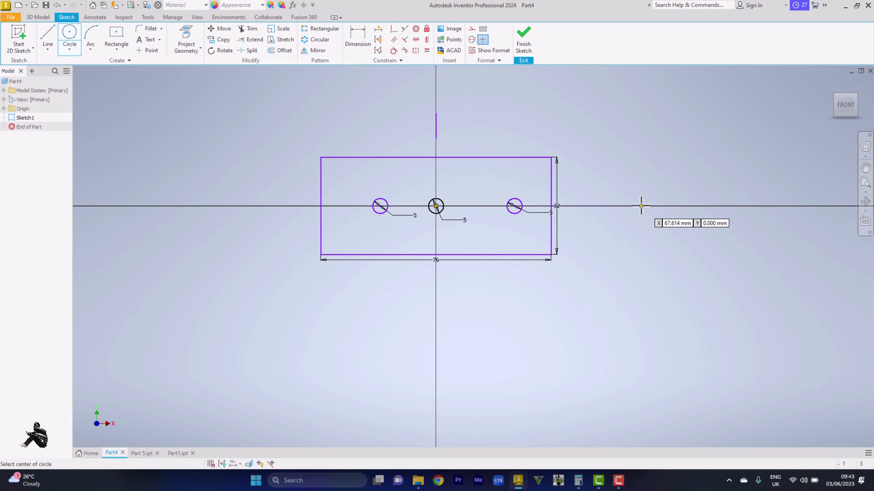
{"action": "right_click", "coordinate": [669, 205]}
{"action": "left_click", "coordinate": [646, 209]}
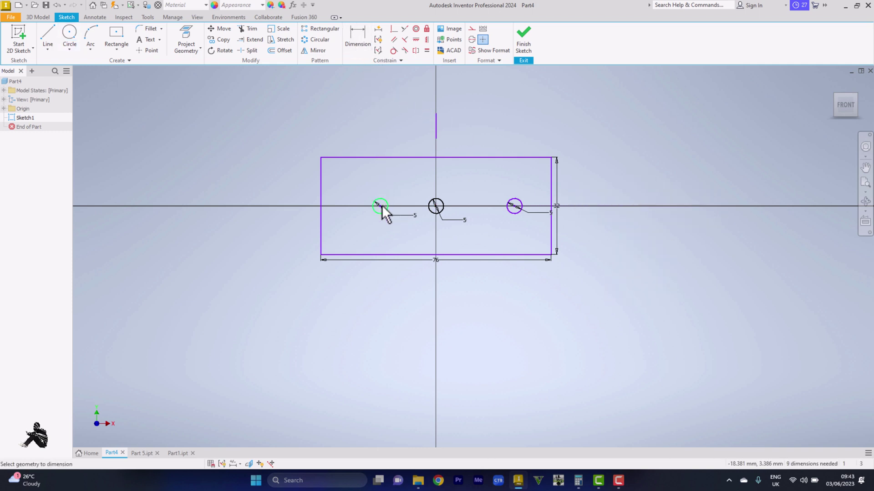
- Start a dimension on the vertical axis, then cancel the unwanted dimension
{"action": "key", "text": "d"}
{"action": "left_click", "coordinate": [434, 128]}
{"action": "left_click", "coordinate": [435, 129]}
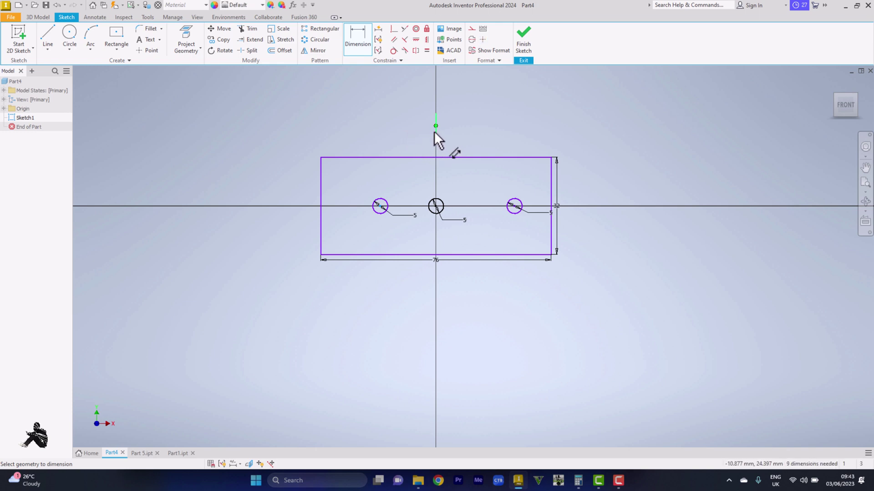
{"action": "right_click", "coordinate": [465, 121]}
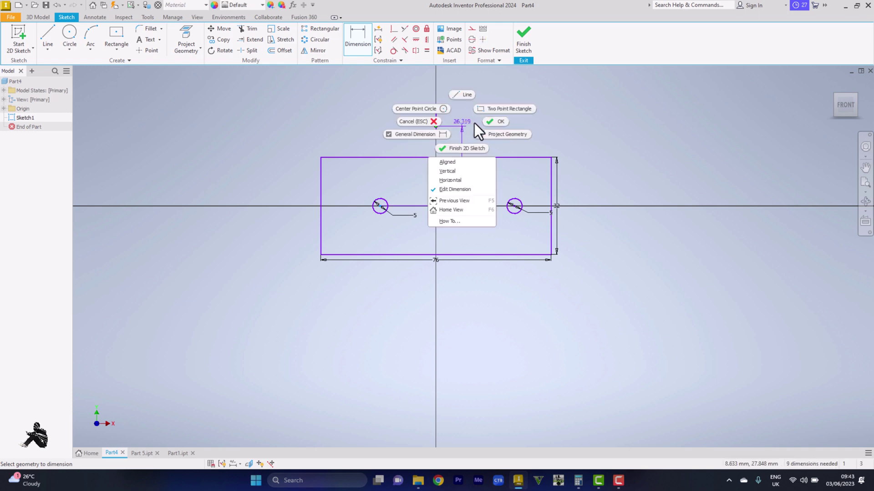
{"action": "left_click", "coordinate": [426, 124]}
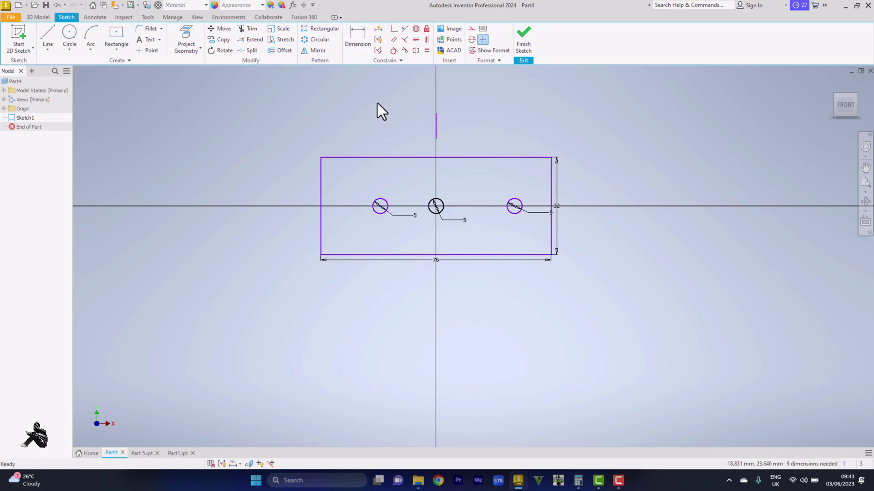
- Dimension the left and right circle centres each 22 mm from the vertical axis
{"action": "left_click", "coordinate": [359, 46]}
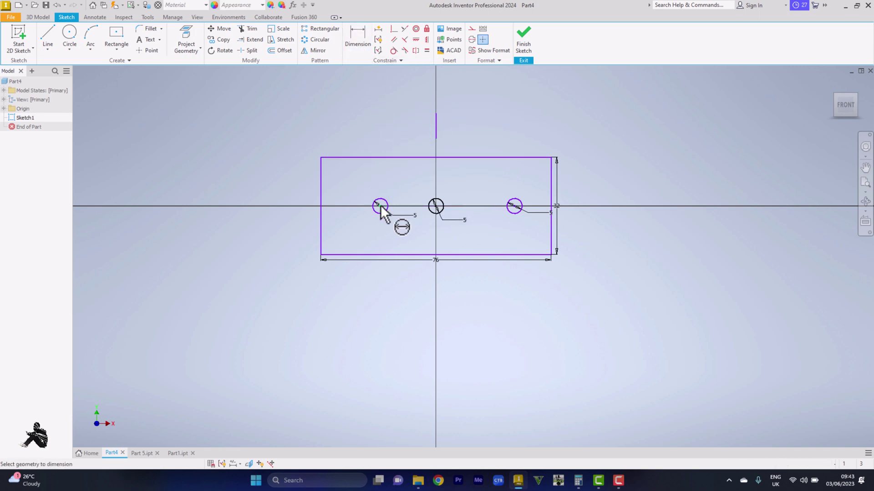
{"action": "left_click", "coordinate": [435, 131]}
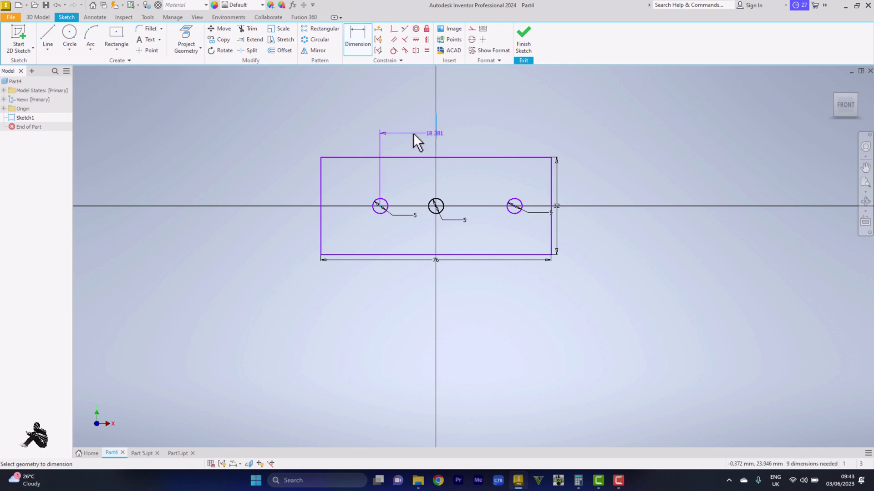
{"action": "left_click", "coordinate": [406, 133]}
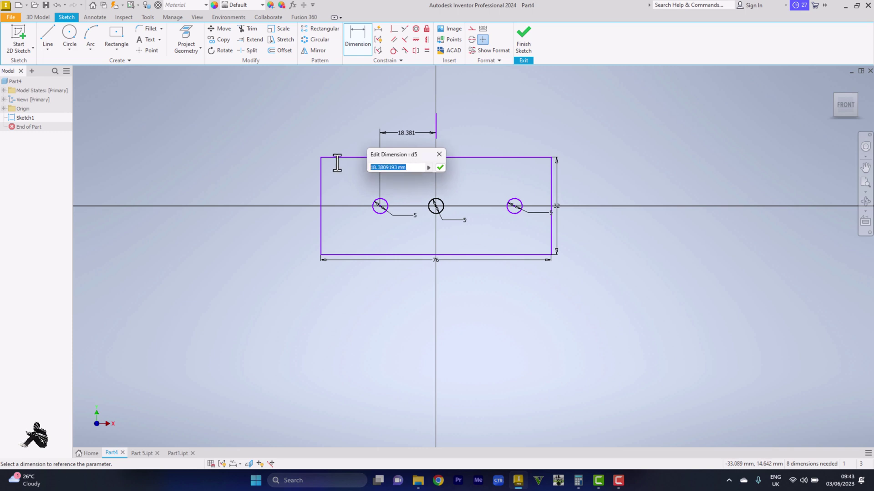
{"action": "type", "text": "22"}
{"action": "key", "text": "Return"}
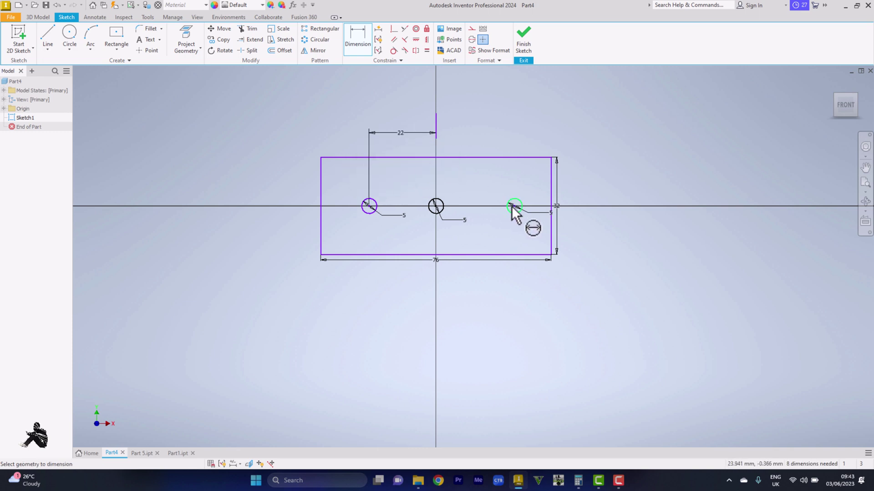
{"action": "left_click", "coordinate": [437, 136]}
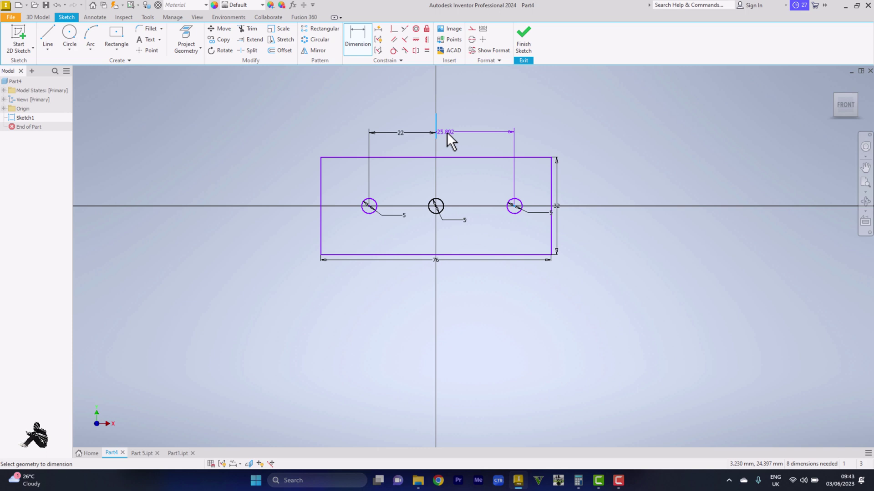
{"action": "left_click", "coordinate": [446, 132]}
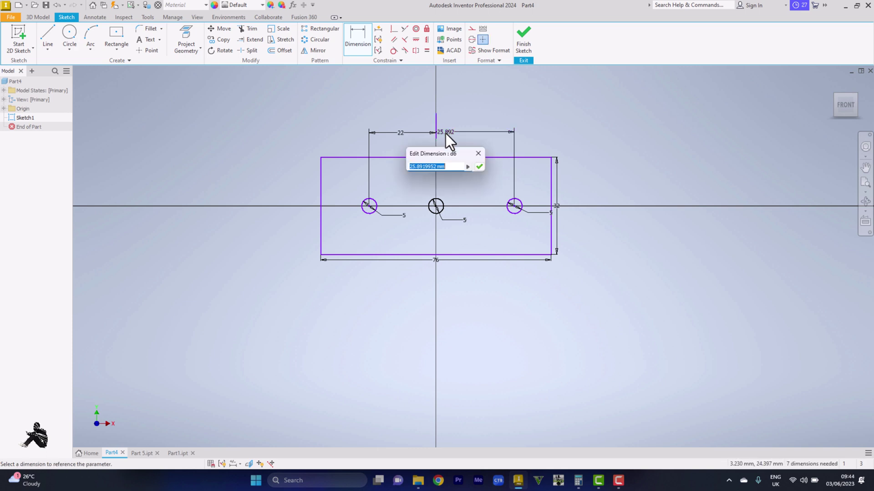
{"action": "type", "text": "22"}
{"action": "key", "text": "Return"}
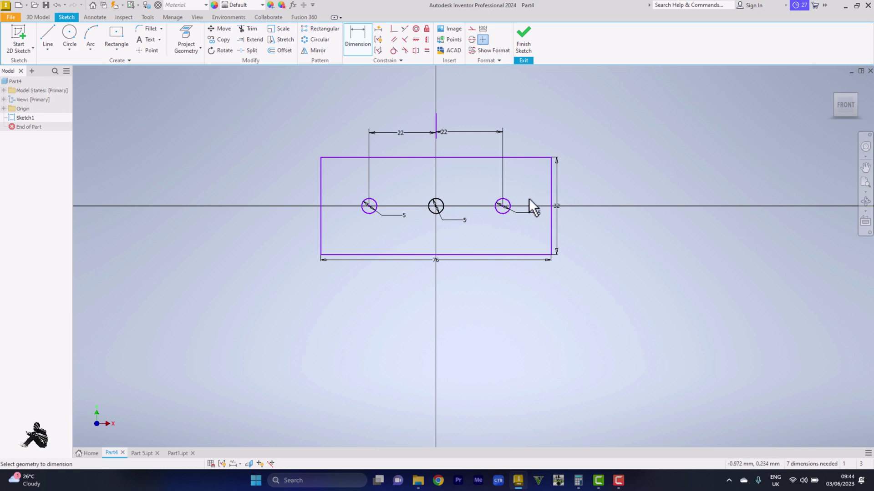
- Finish the sketch and extrude the plate profile 5 mm, flipped to the other side
{"action": "left_click", "coordinate": [518, 42]}
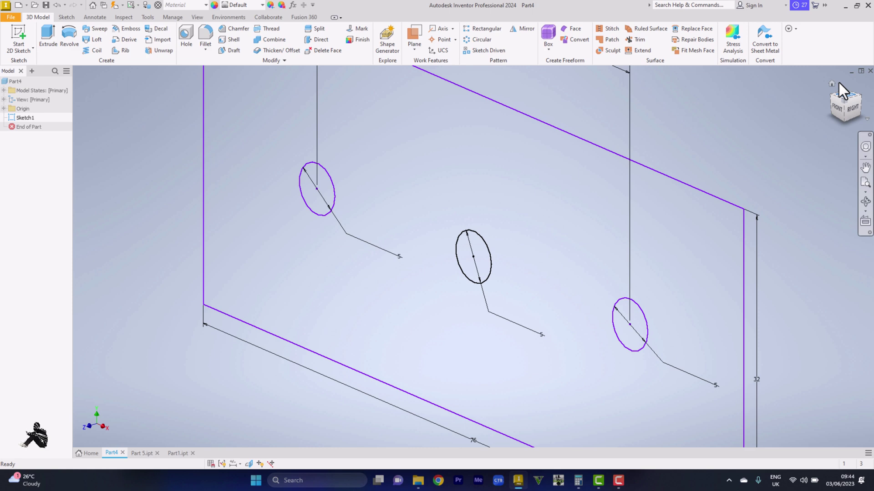
{"action": "left_click", "coordinate": [831, 84]}
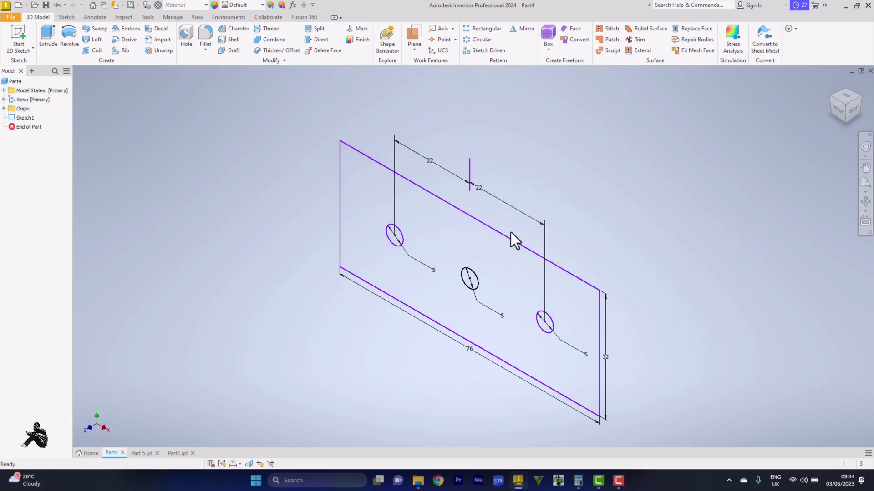
{"action": "left_click", "coordinate": [49, 34]}
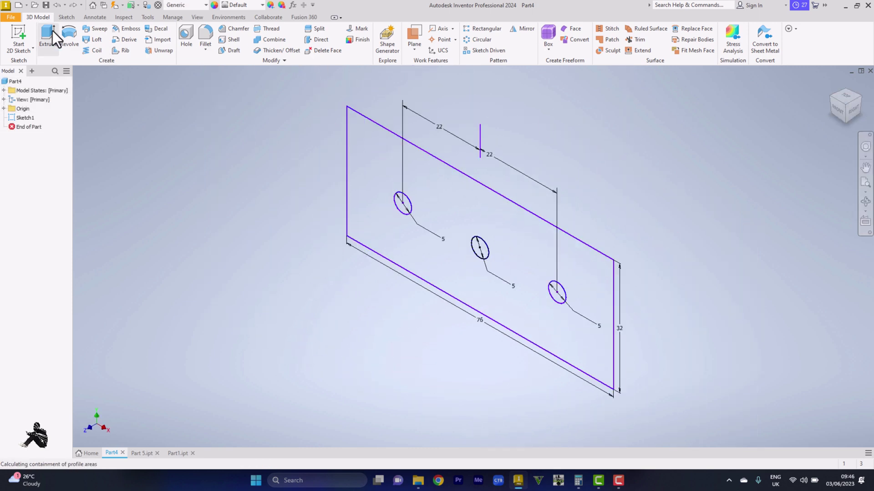
{"action": "left_click", "coordinate": [359, 137]}
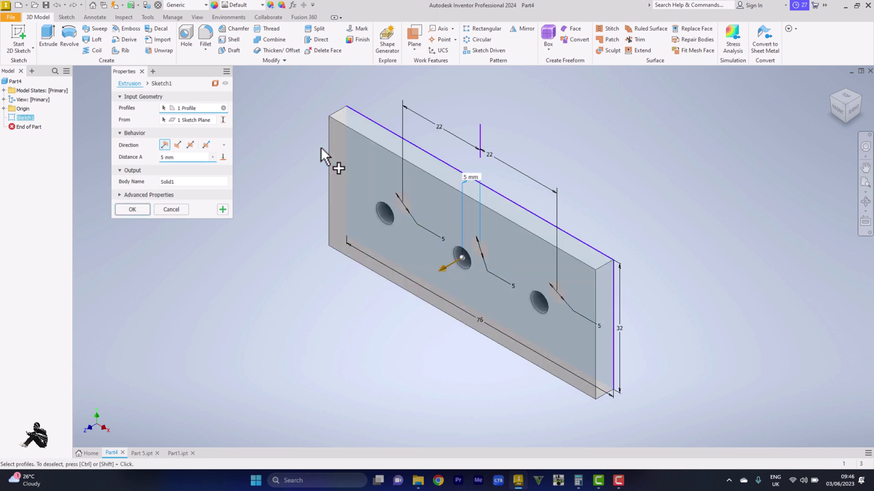
{"action": "left_click", "coordinate": [178, 145]}
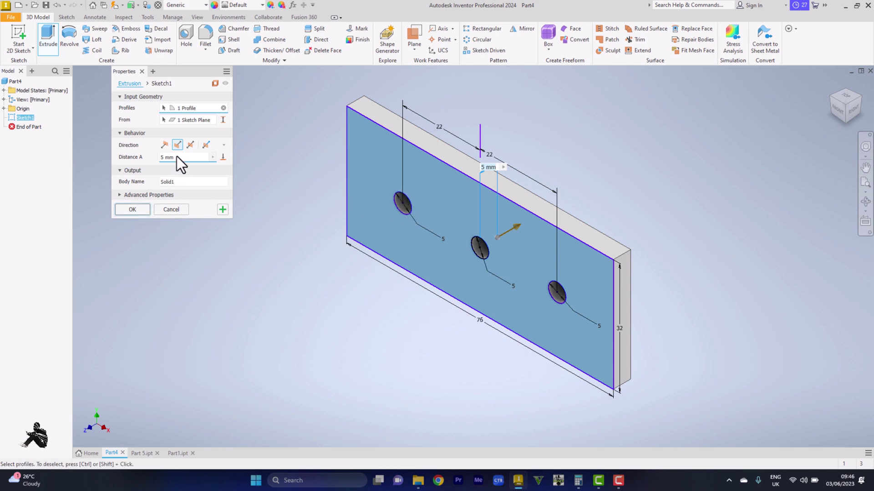
{"action": "left_click", "coordinate": [133, 209]}
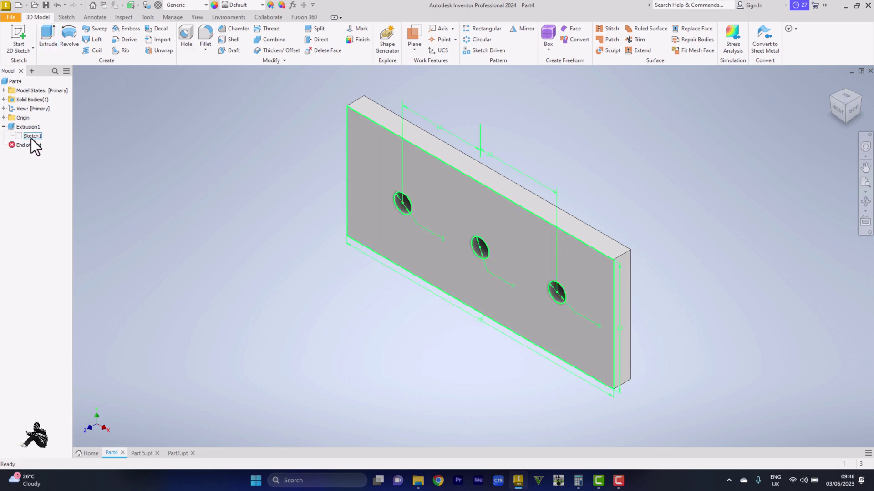
- Make Sketch1 visible over the plate and start the Hole feature
{"action": "right_click", "coordinate": [34, 138]}
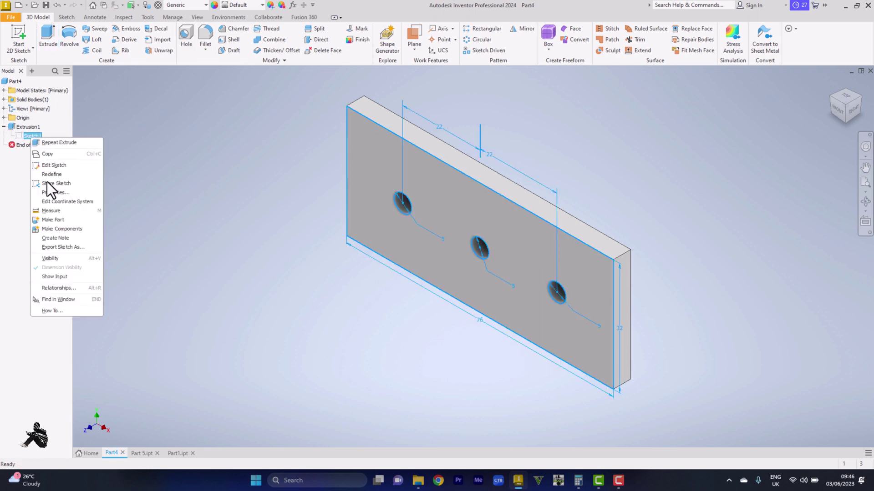
{"action": "left_click", "coordinate": [49, 258]}
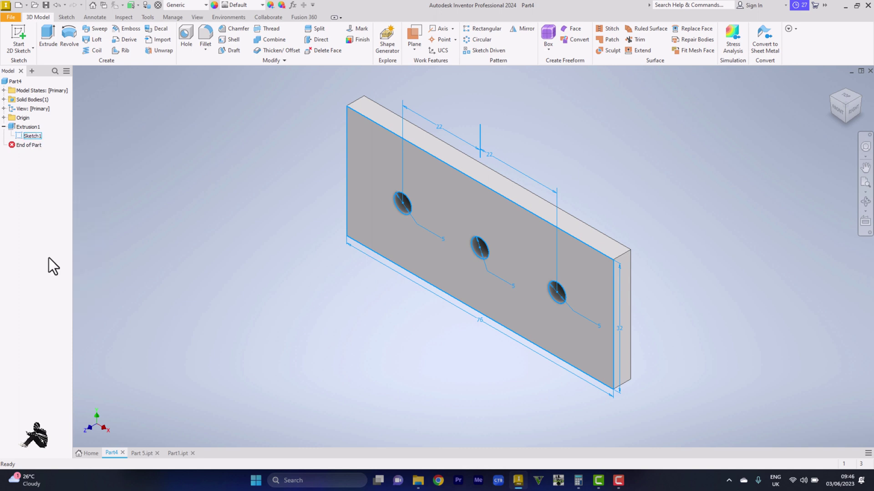
{"action": "left_click", "coordinate": [188, 37]}
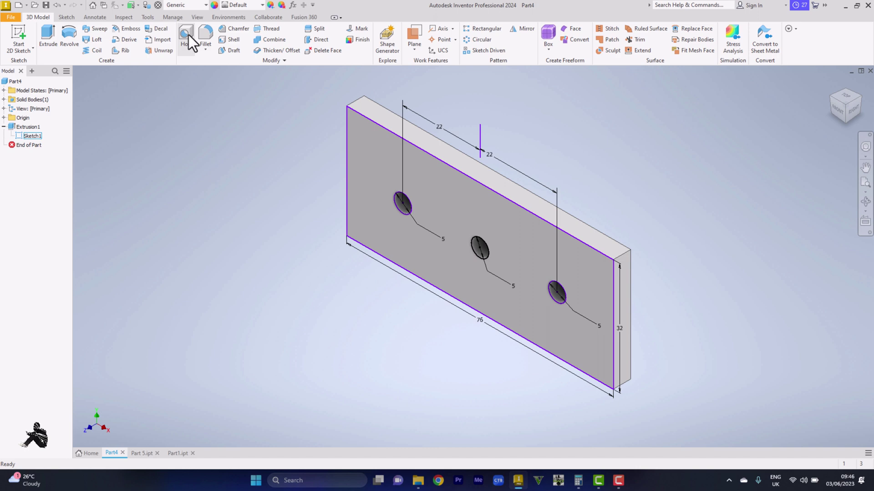
- Place countersunk holes at the three circle centres: 10 mm countersink, 5 mm hole diameter
{"action": "left_click", "coordinate": [216, 151]}
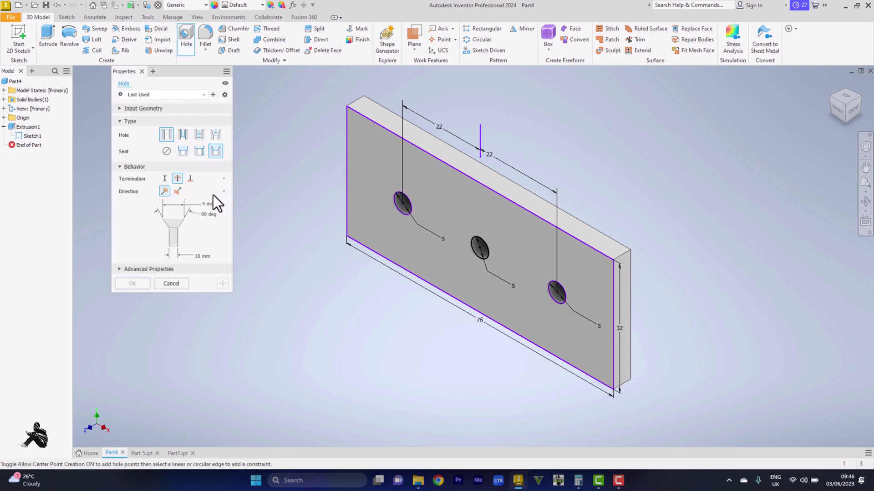
{"action": "left_click", "coordinate": [403, 203]}
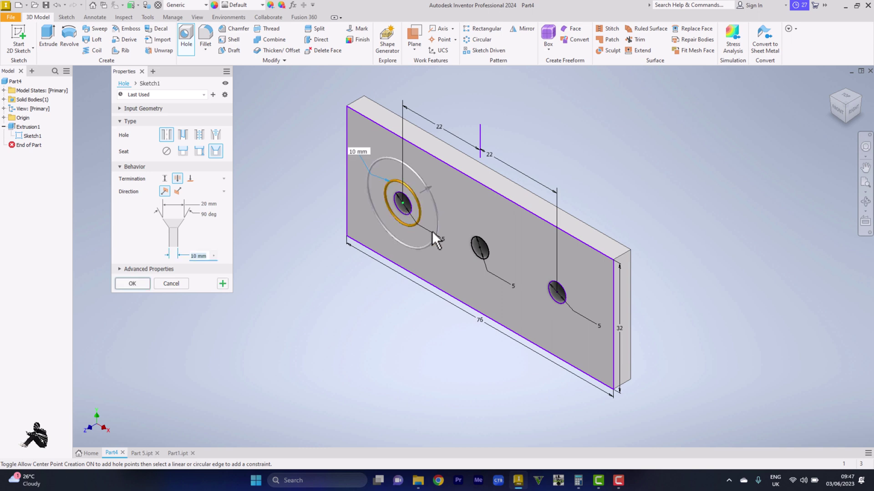
{"action": "left_click", "coordinate": [480, 249]}
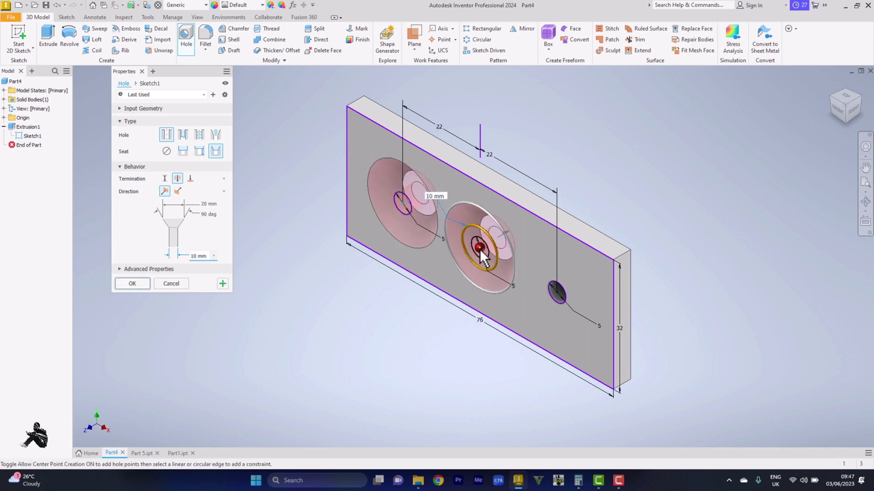
{"action": "left_click", "coordinate": [557, 292]}
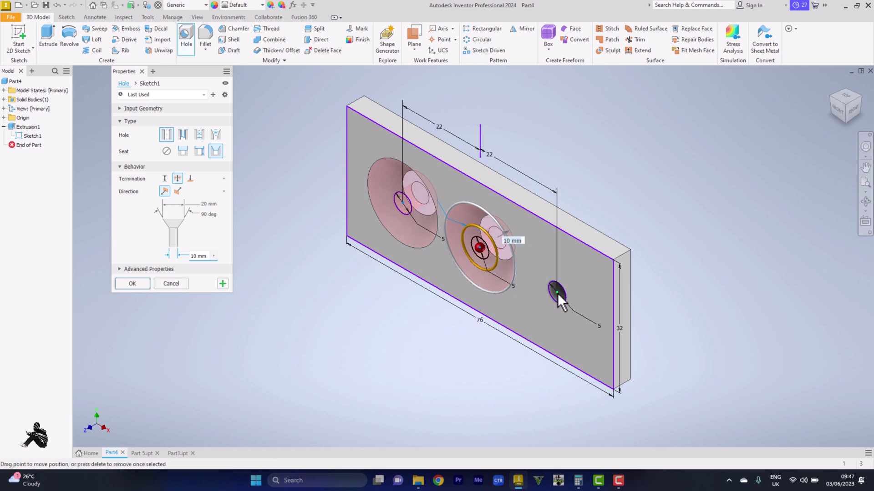
{"action": "left_click", "coordinate": [209, 203]}
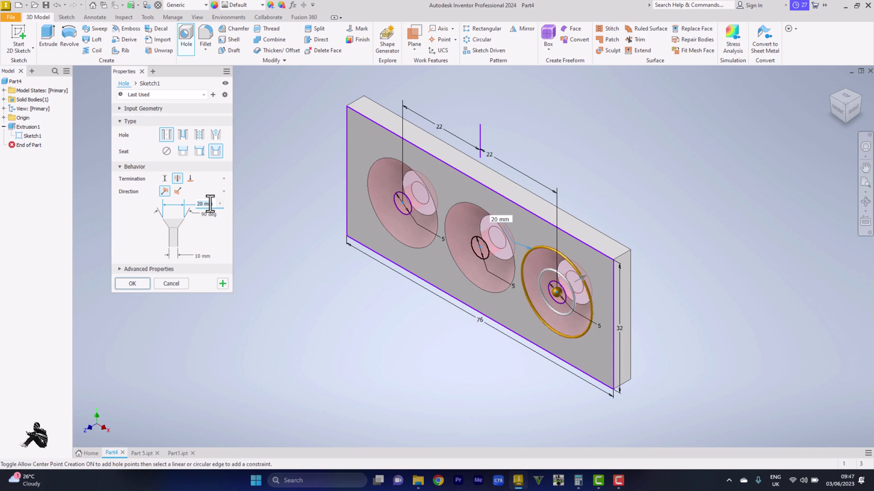
{"action": "type", "text": "10"}
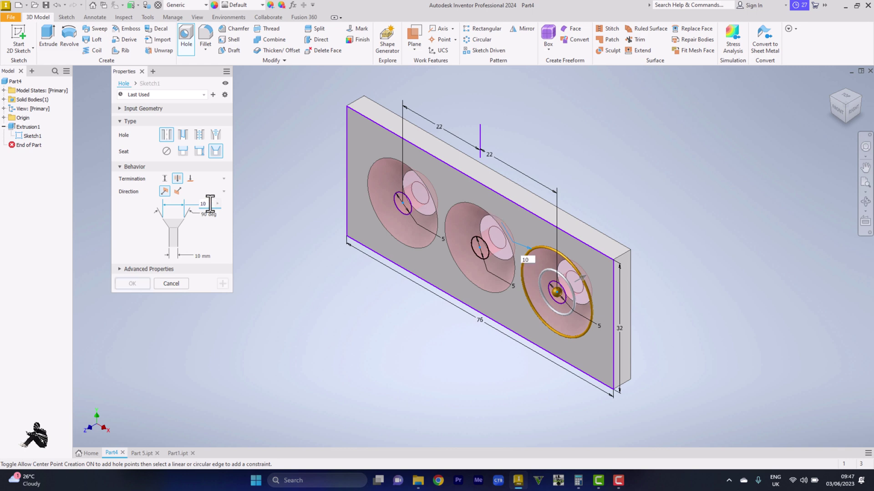
{"action": "left_click", "coordinate": [206, 215]}
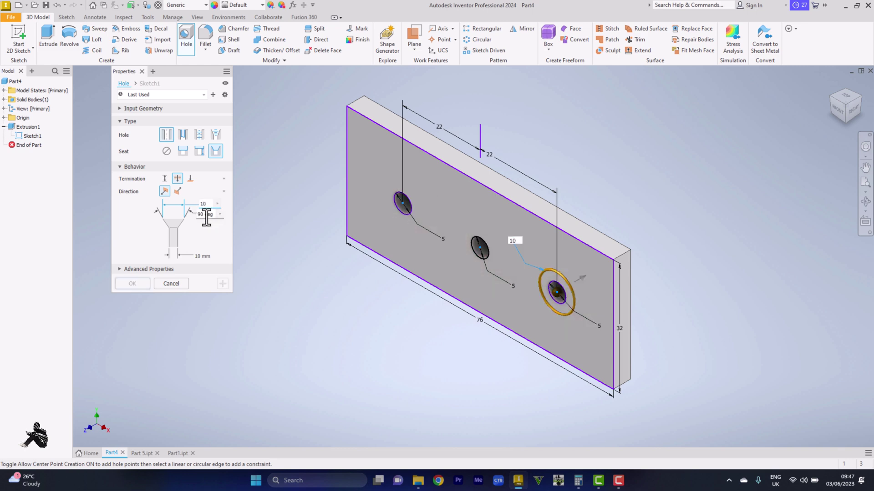
{"action": "left_click", "coordinate": [202, 252]}
{"action": "type", "text": "5"}
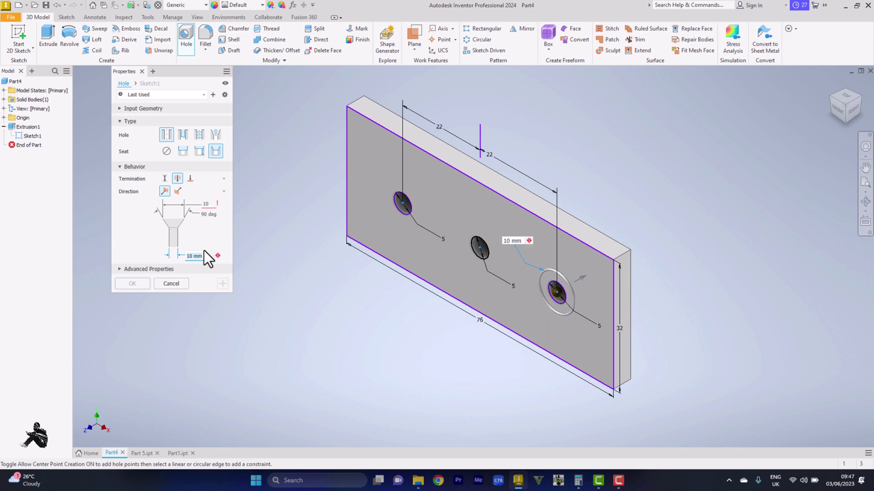
{"action": "key", "text": "Return"}
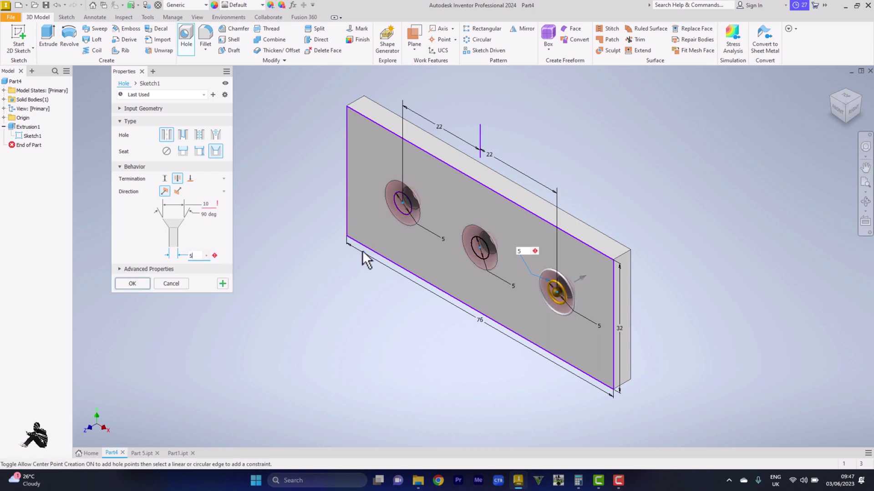
{"action": "left_click", "coordinate": [132, 283]}
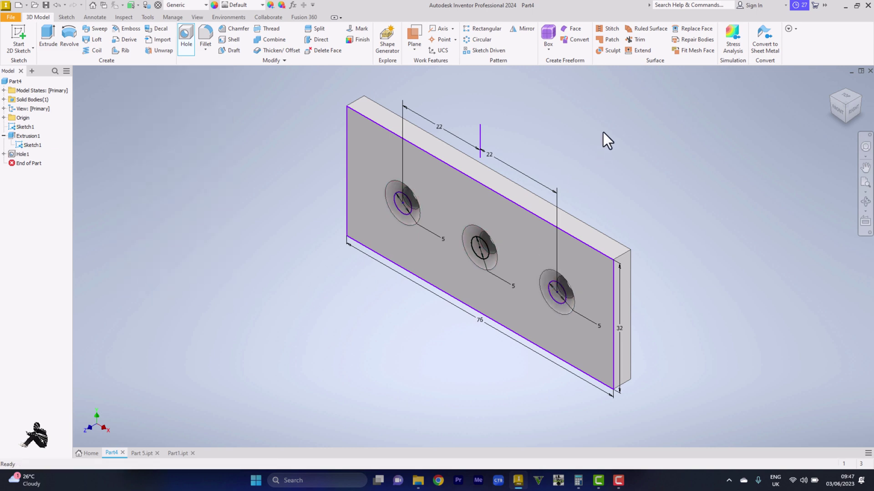
- Turn off Sketch1's dimension visibility and its line visibility
{"action": "right_click", "coordinate": [26, 137]}
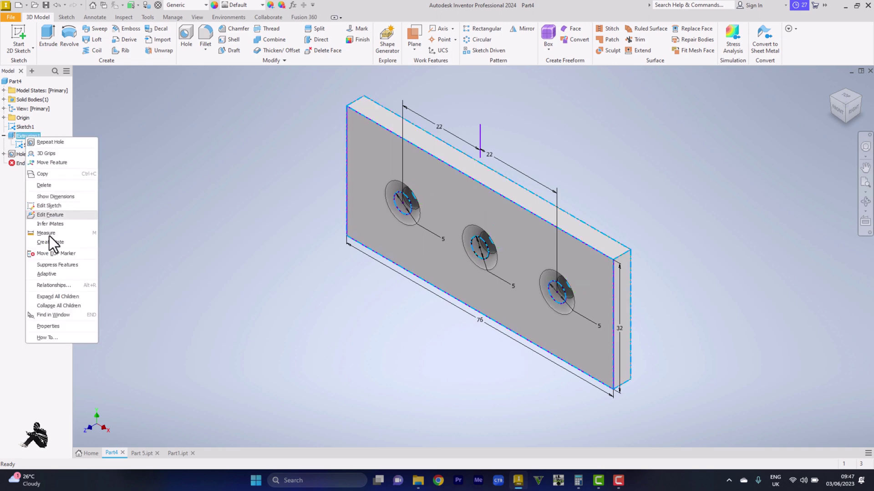
{"action": "left_click", "coordinate": [121, 214]}
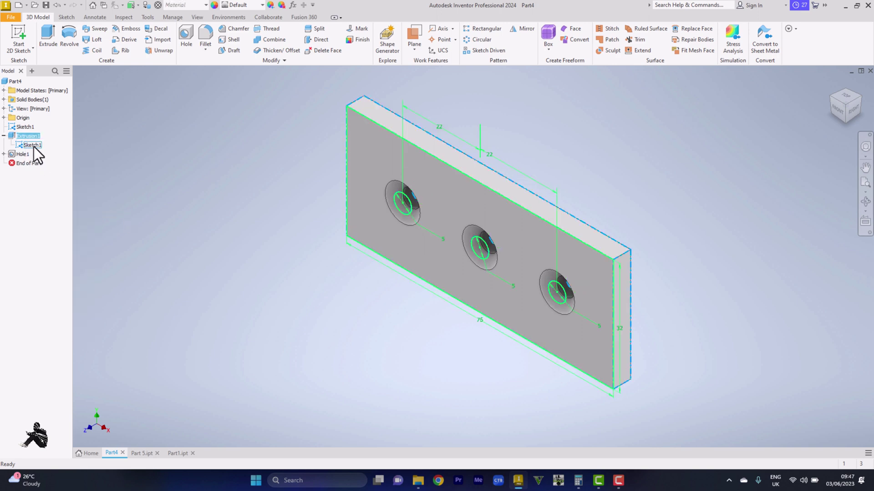
{"action": "right_click", "coordinate": [34, 146]}
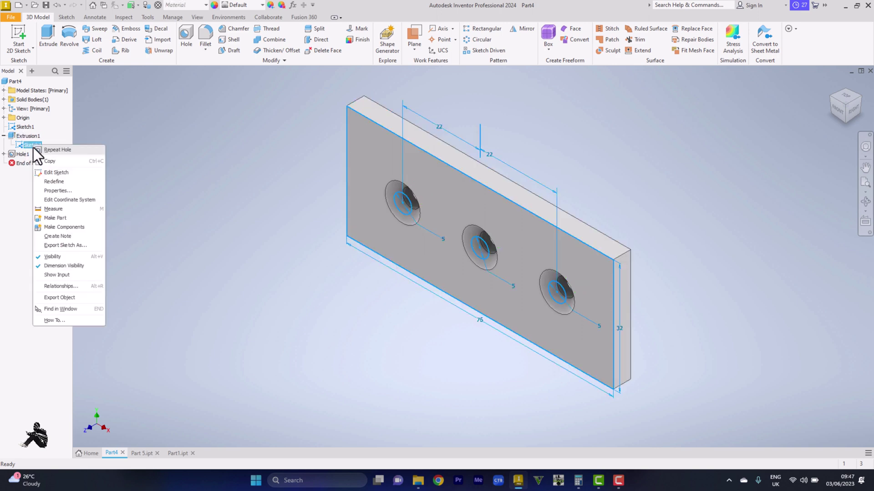
{"action": "left_click", "coordinate": [50, 266]}
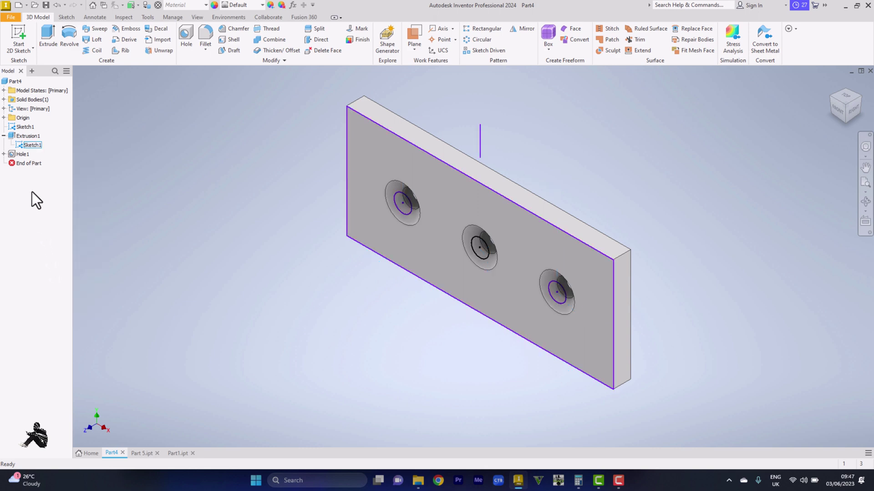
{"action": "right_click", "coordinate": [32, 147]}
{"action": "left_click", "coordinate": [48, 257]}
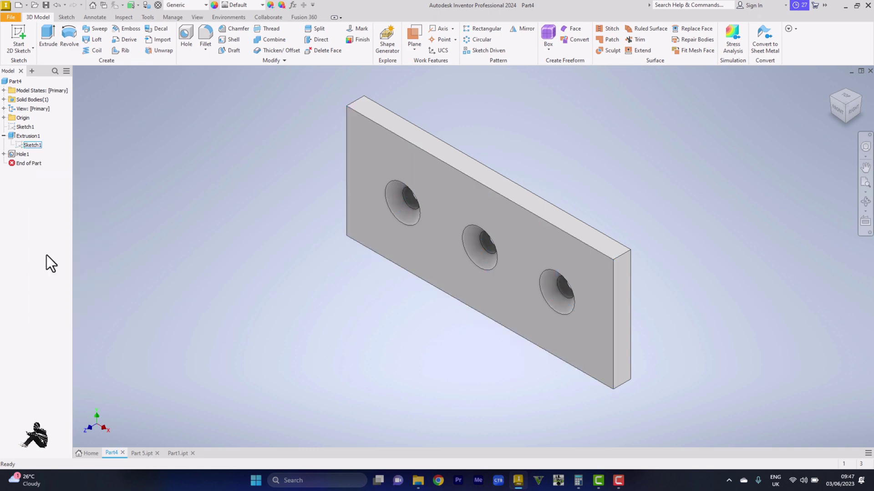
{"action": "mouse_move", "coordinate": [845, 106]}
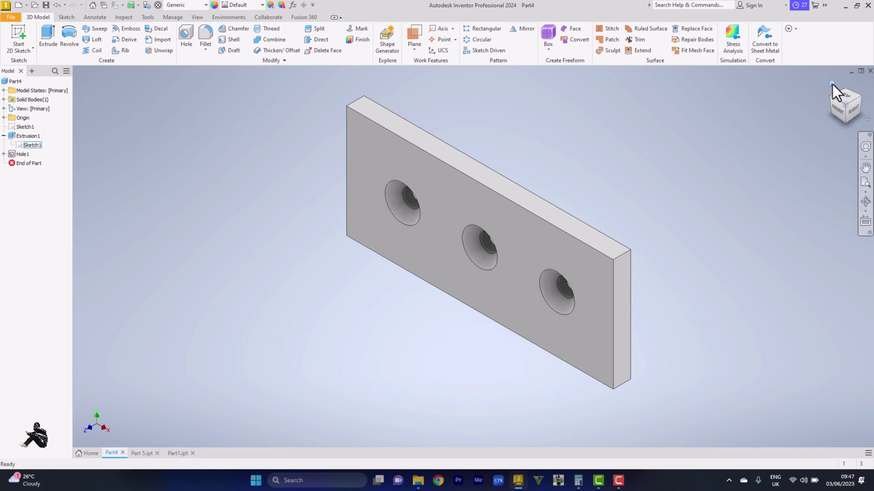
- View the plate from Home and edge-on, then switch via Part 5 to Part1
{"action": "left_click", "coordinate": [832, 84]}
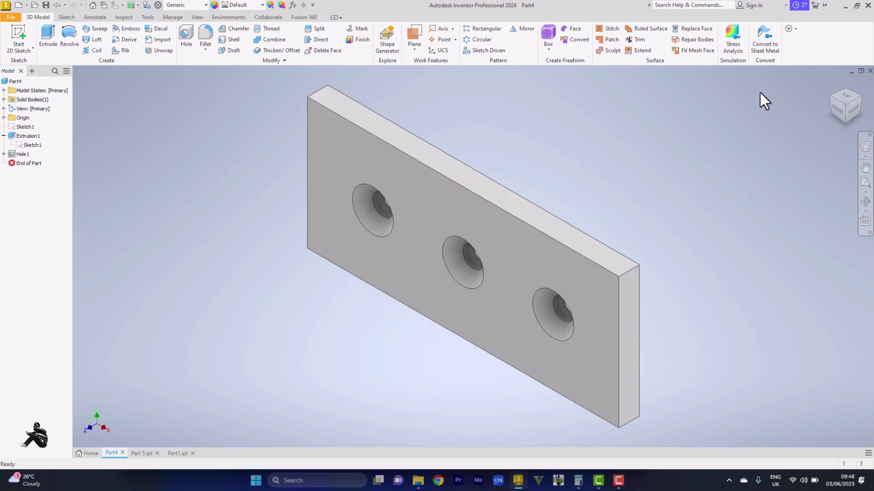
{"action": "left_click", "coordinate": [846, 108]}
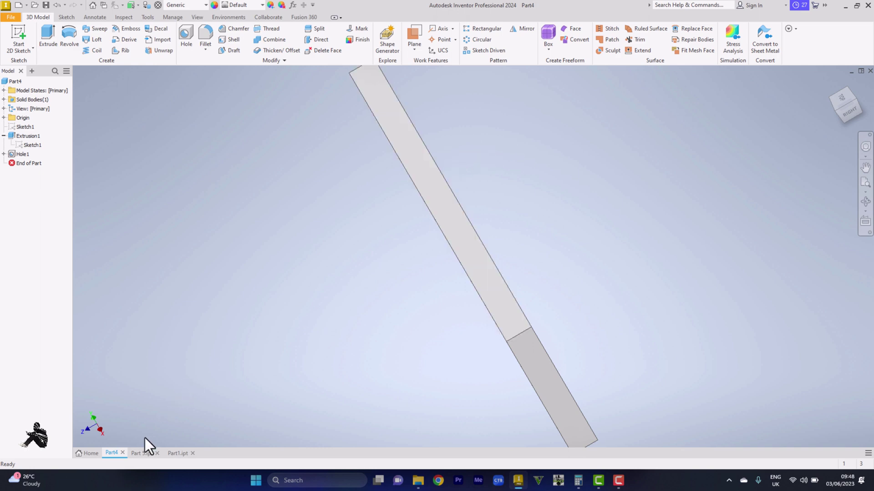
{"action": "left_click", "coordinate": [145, 454]}
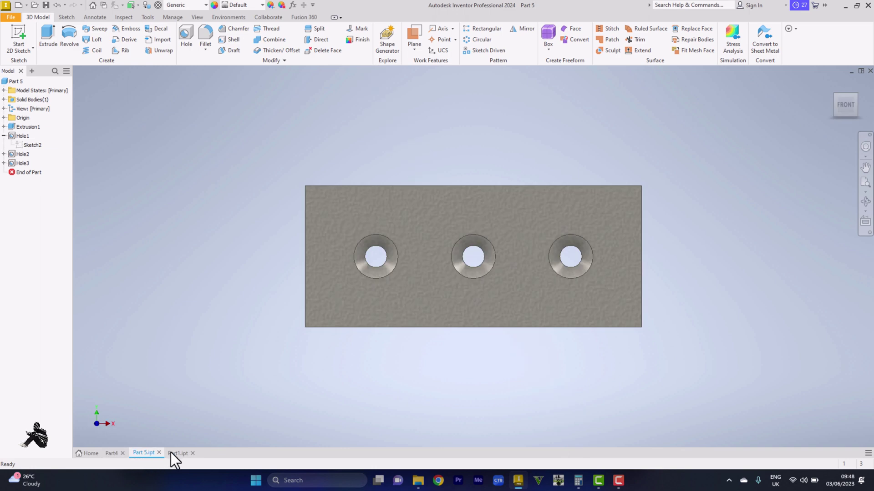
{"action": "left_click", "coordinate": [174, 453]}
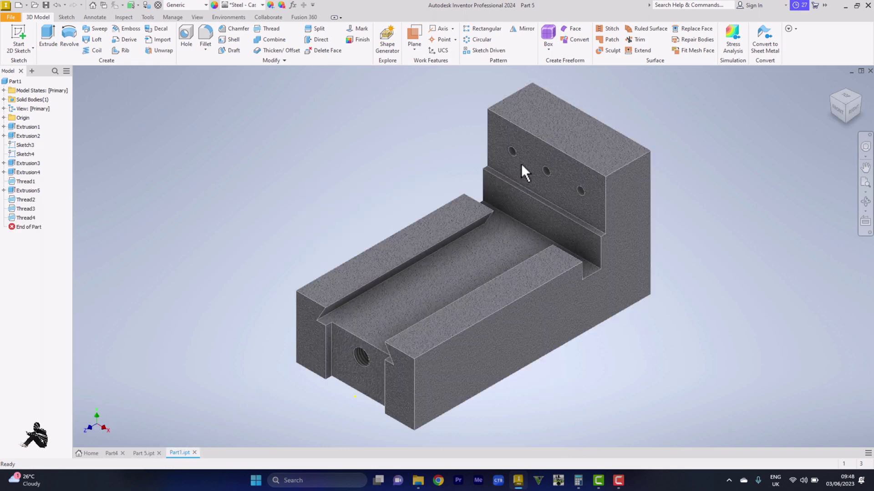